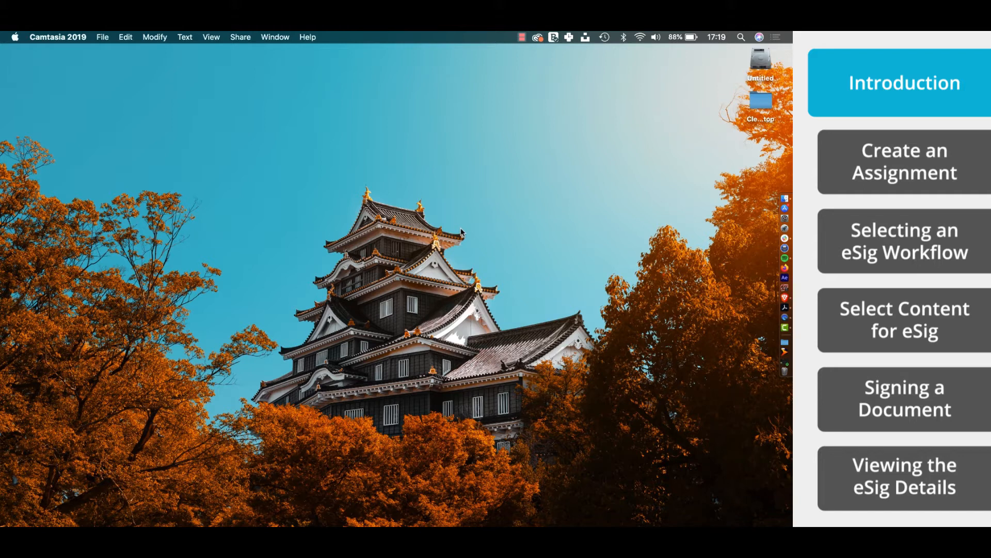
- Show the macOS spaces overview with Desktop, the mail inbox and Demo – easyDITA
key(ctrl+Up)
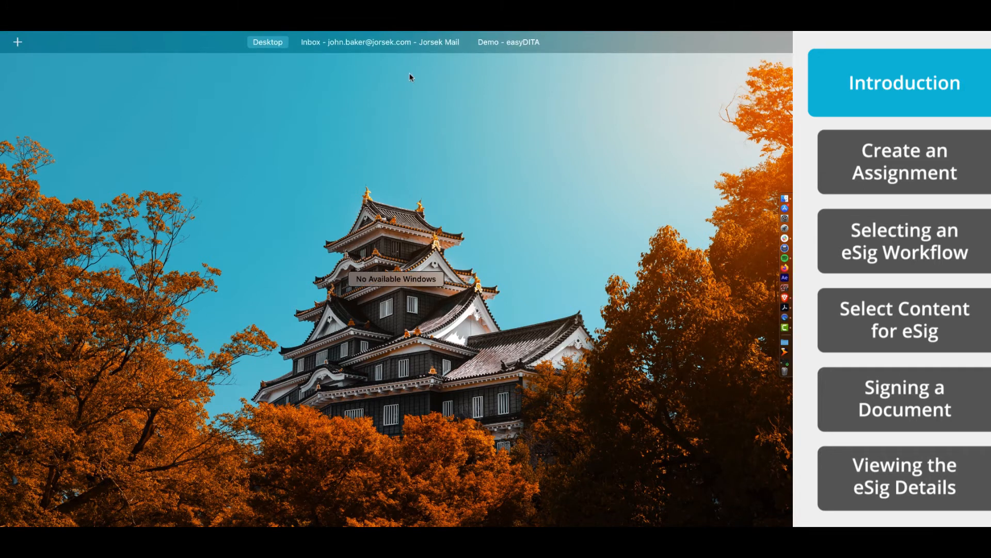
- Start a new easyDITA assignment summarized 'A test of the eSignature feature in easyDITA'
click(500, 82)
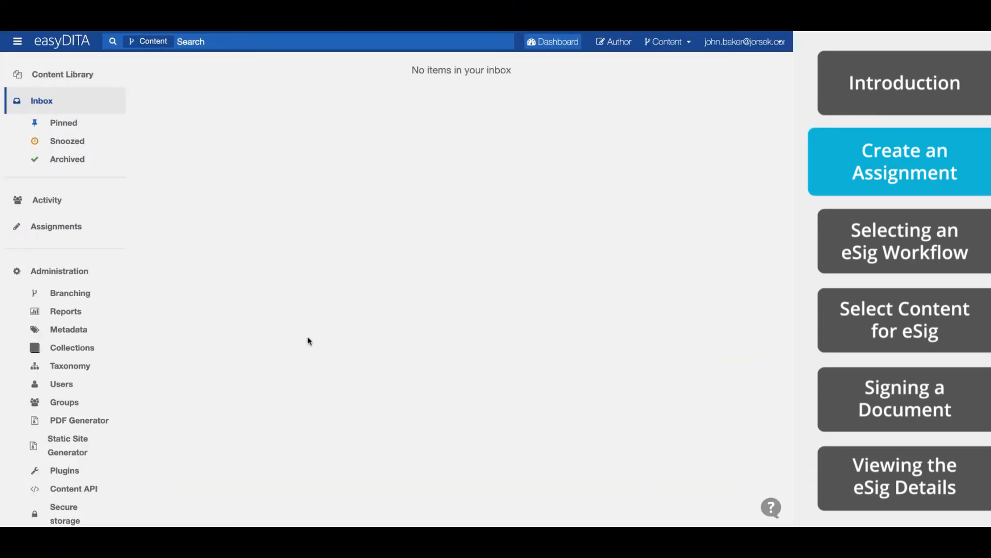
click(57, 234)
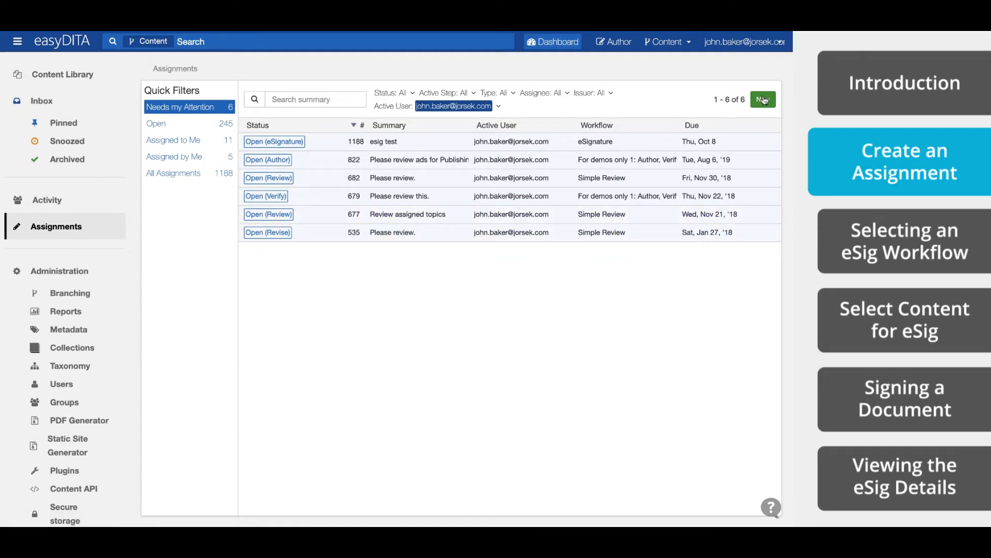
click(765, 99)
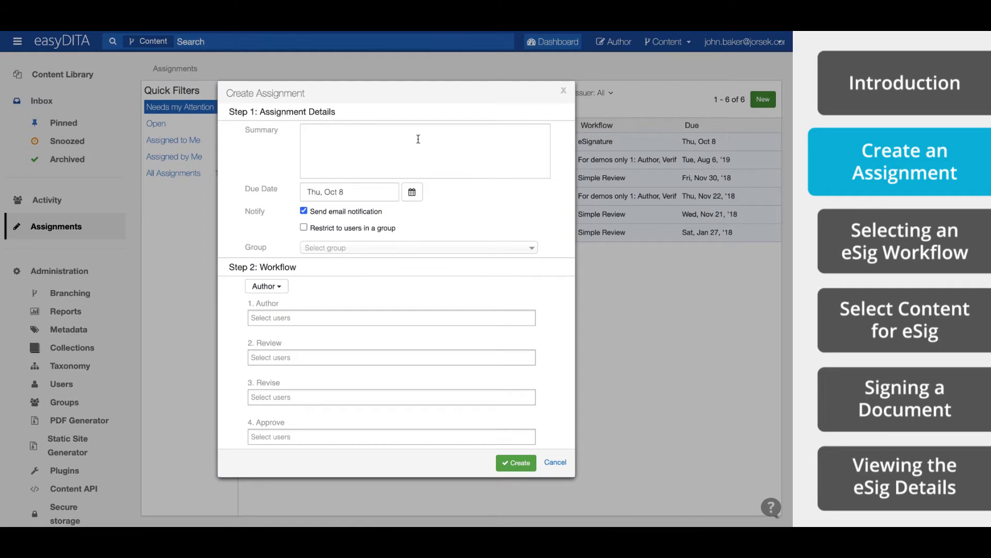
click(415, 138)
text(A test of the e)
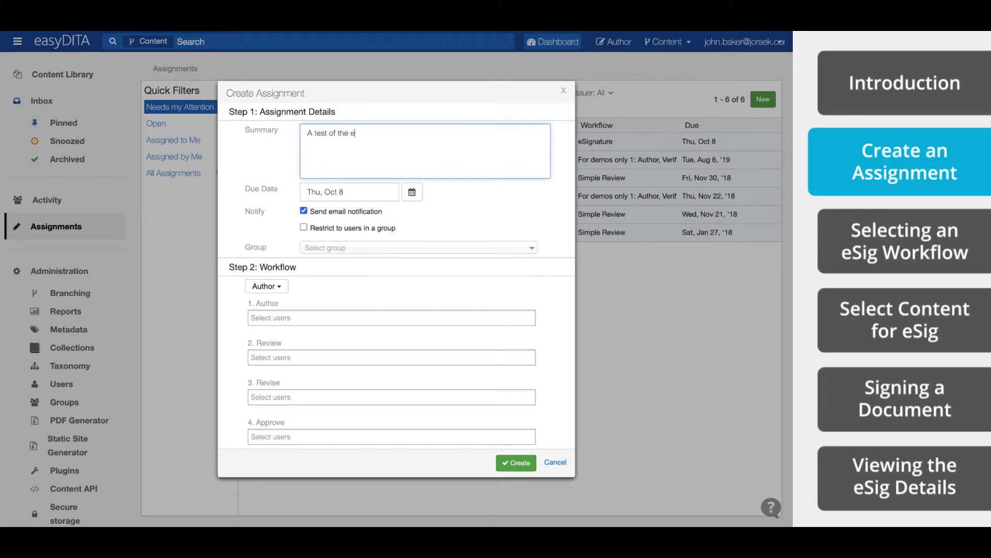
text(Signature feature in easyDITA)
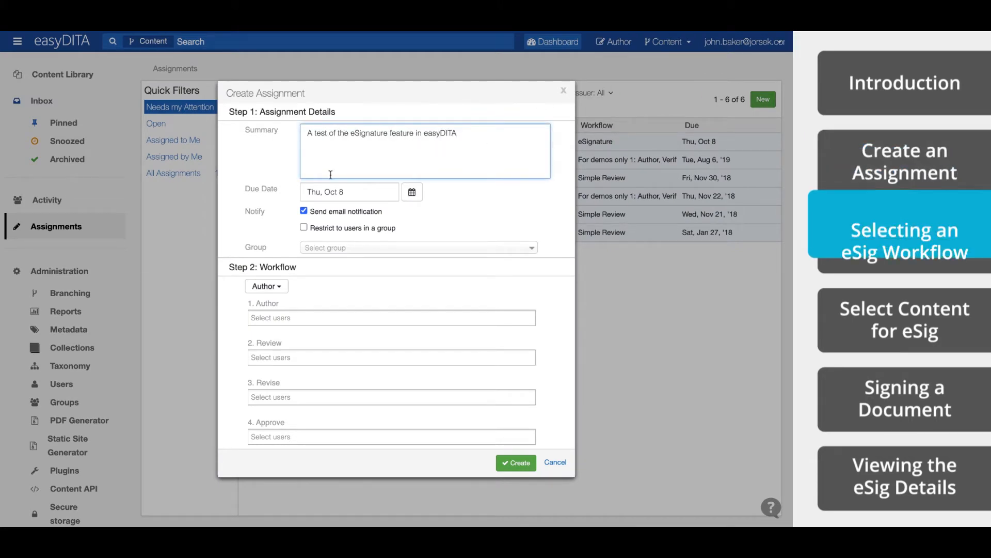
scroll(287, 285, down, 2)
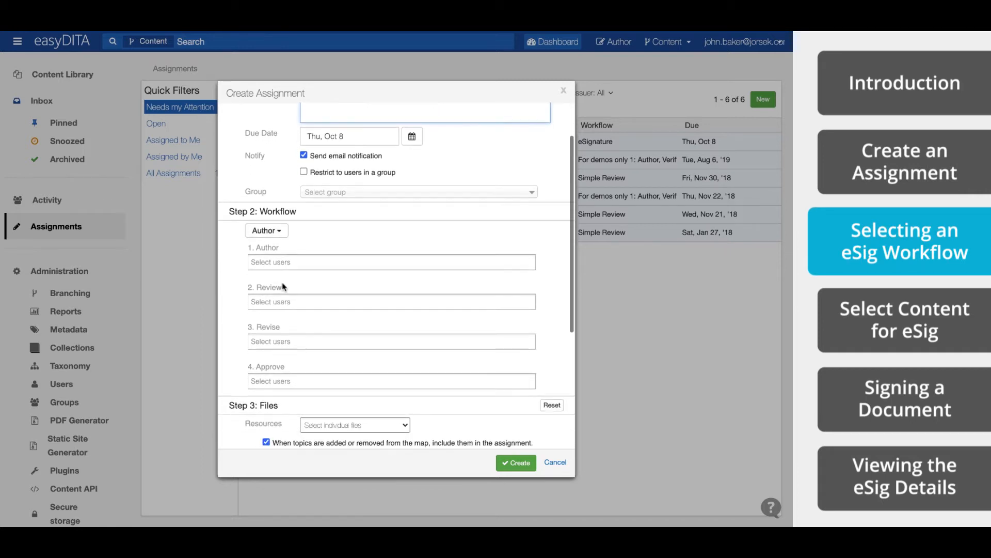
- Set the assignment's Step 2 workflow to eSignature
click(279, 235)
click(277, 250)
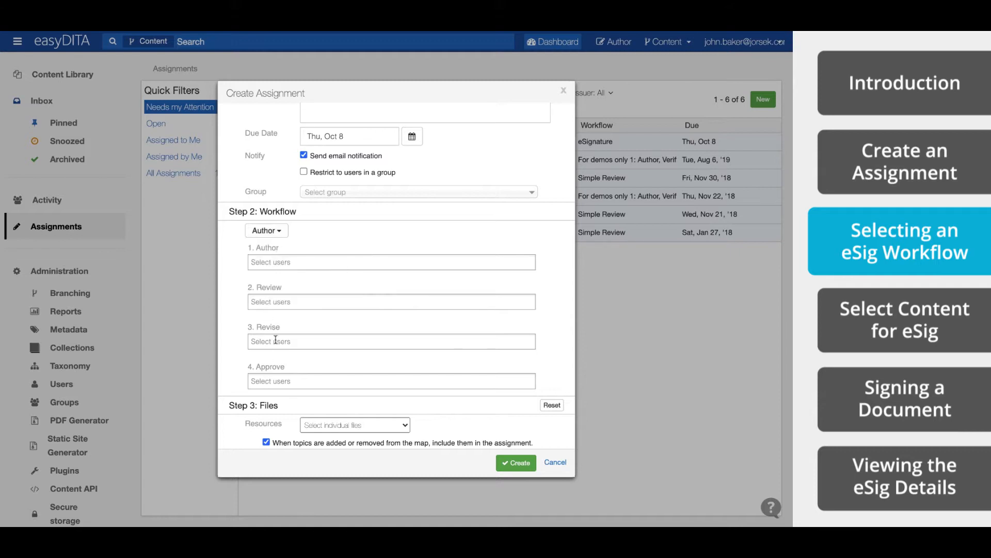
click(283, 237)
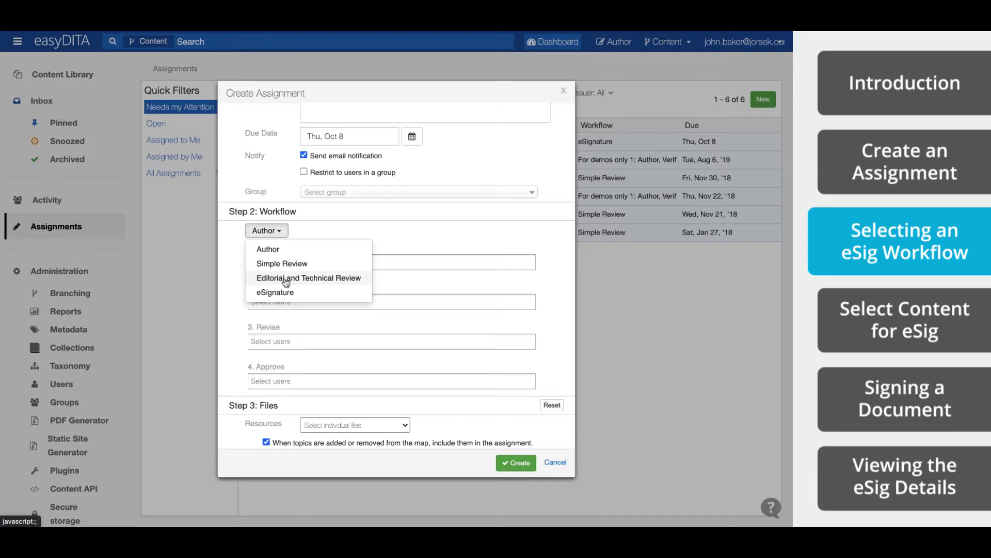
click(286, 279)
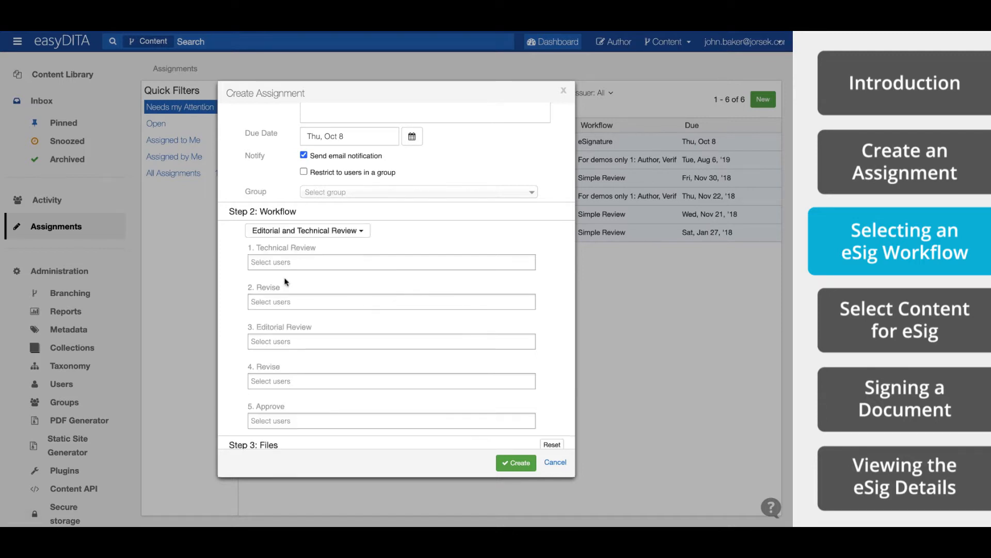
click(290, 231)
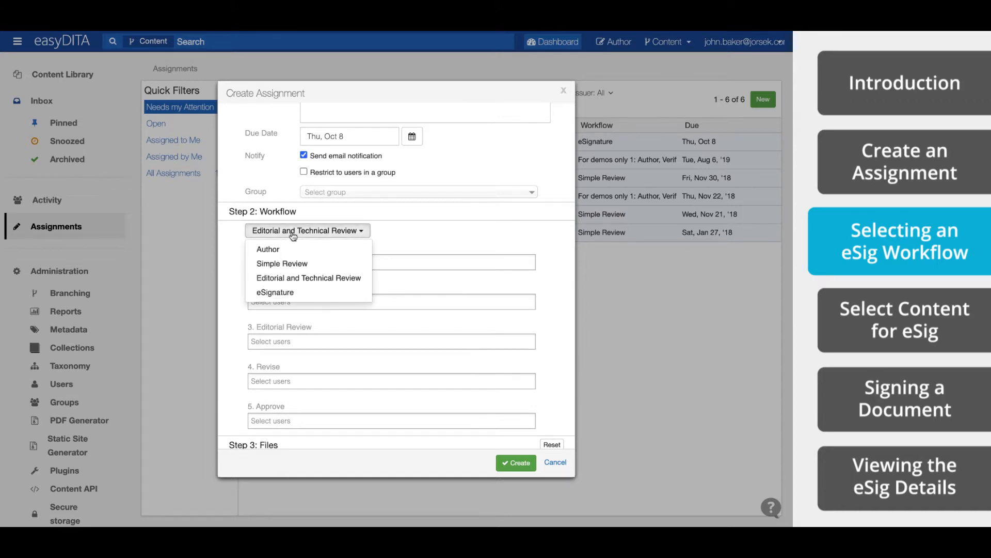
click(286, 293)
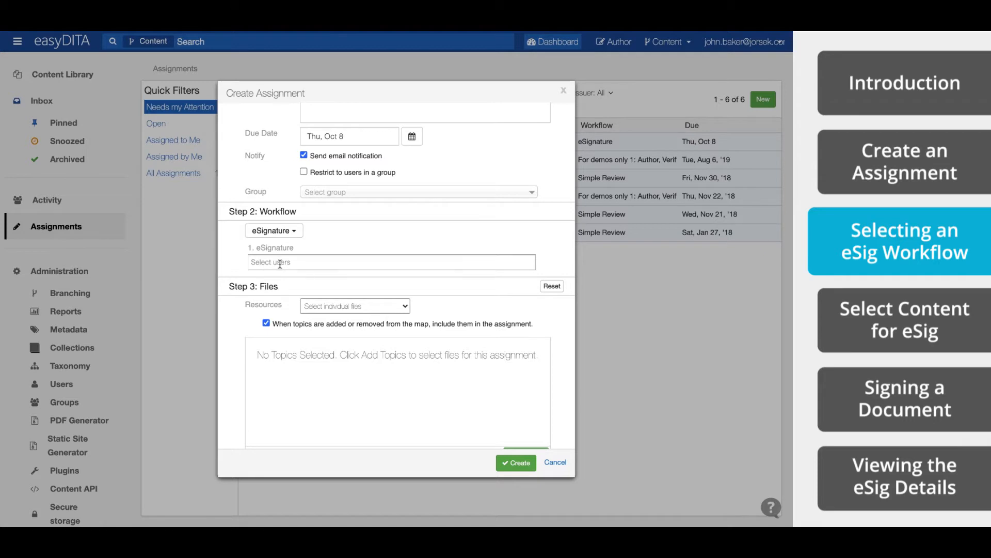
- Add the demo user as the signer for the eSignature step
click(257, 263)
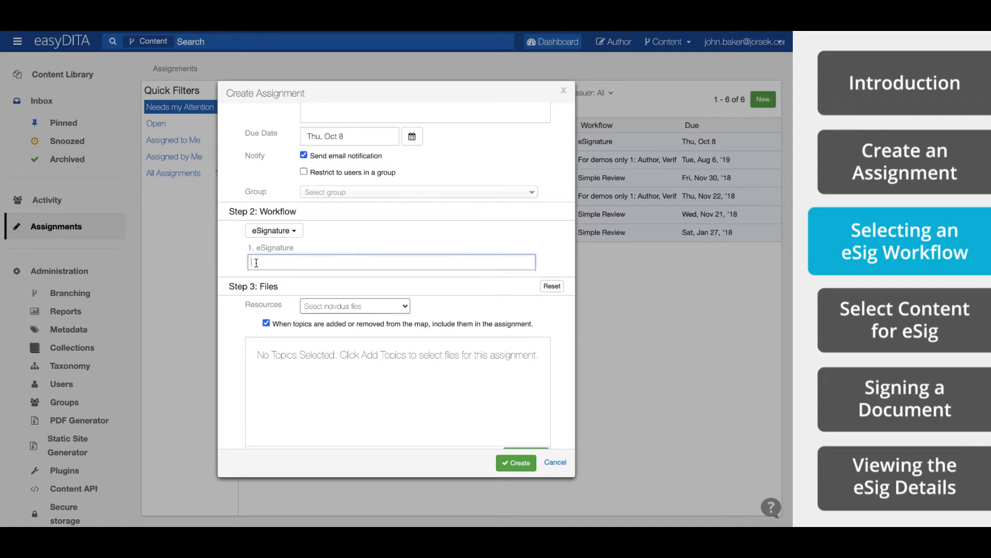
text(john)
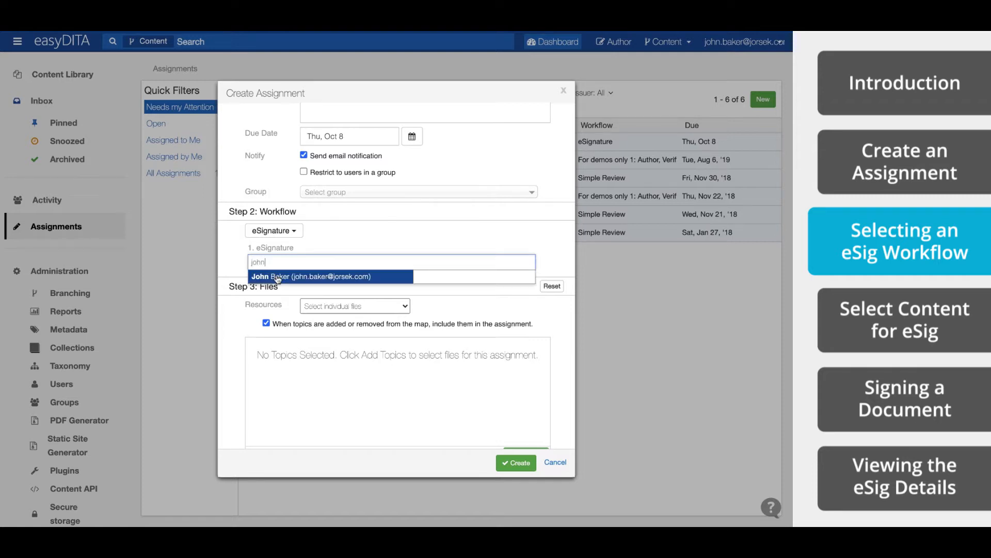
click(277, 277)
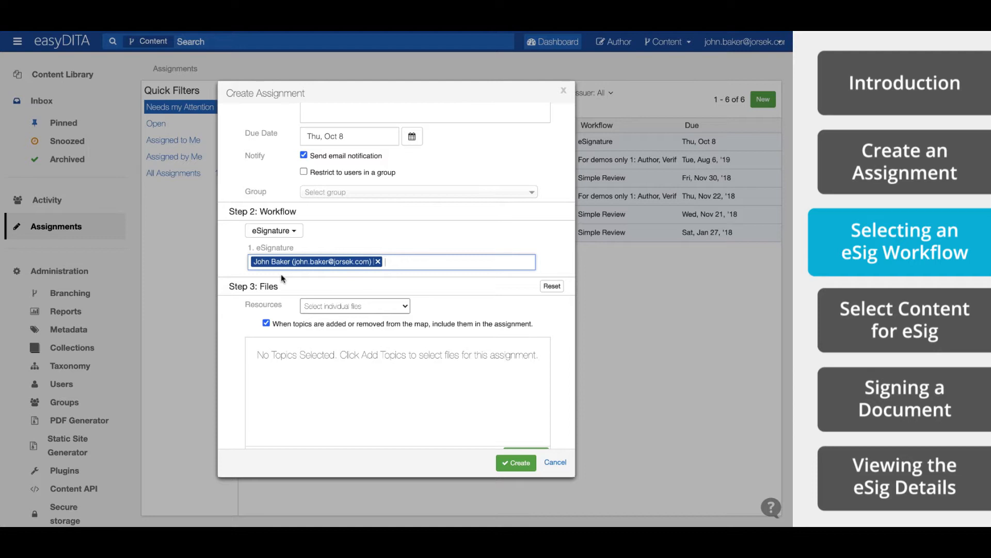
scroll(281, 274, down, 3)
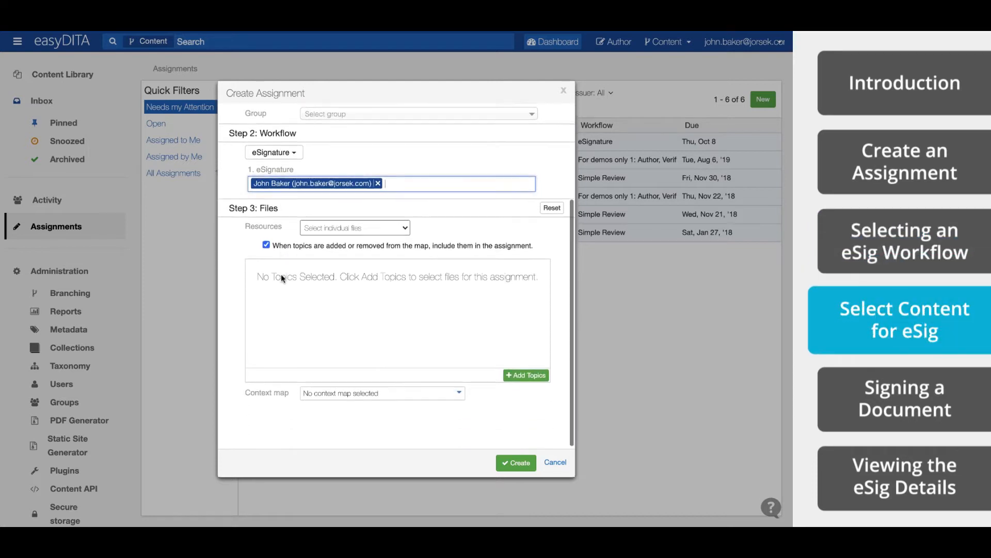
- Attach welcome.dita from Test > _Personal_Spaces > user folder > Thunderbird as the assignment file
click(367, 228)
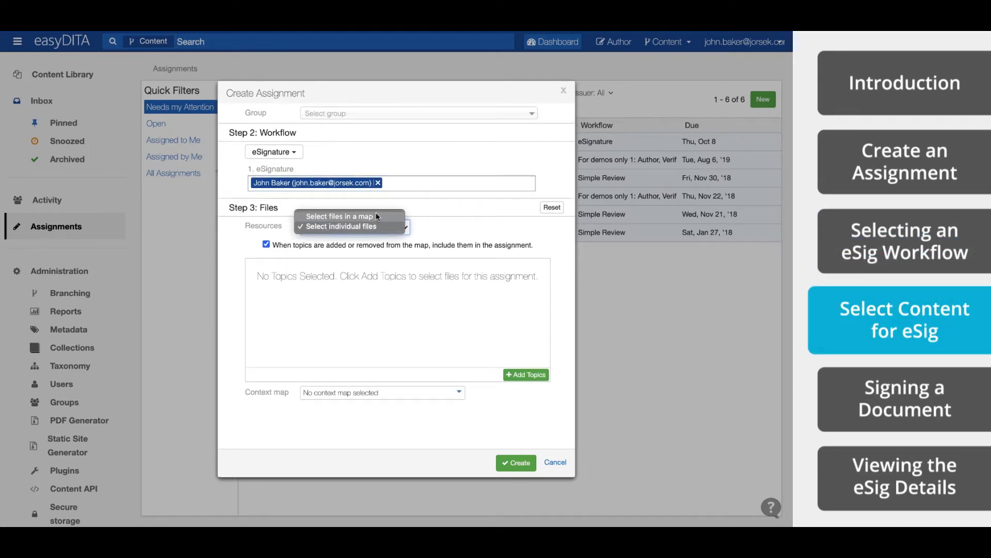
click(376, 227)
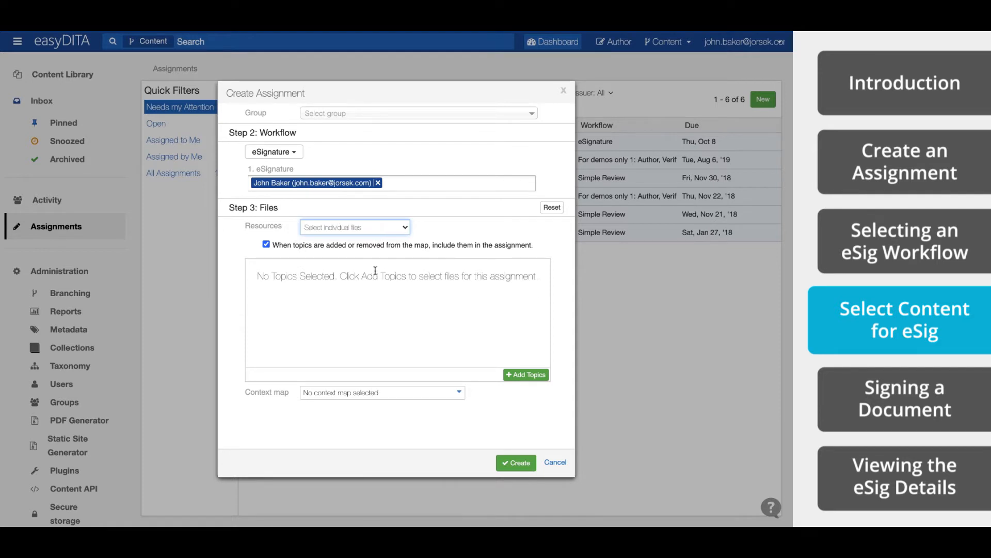
click(519, 376)
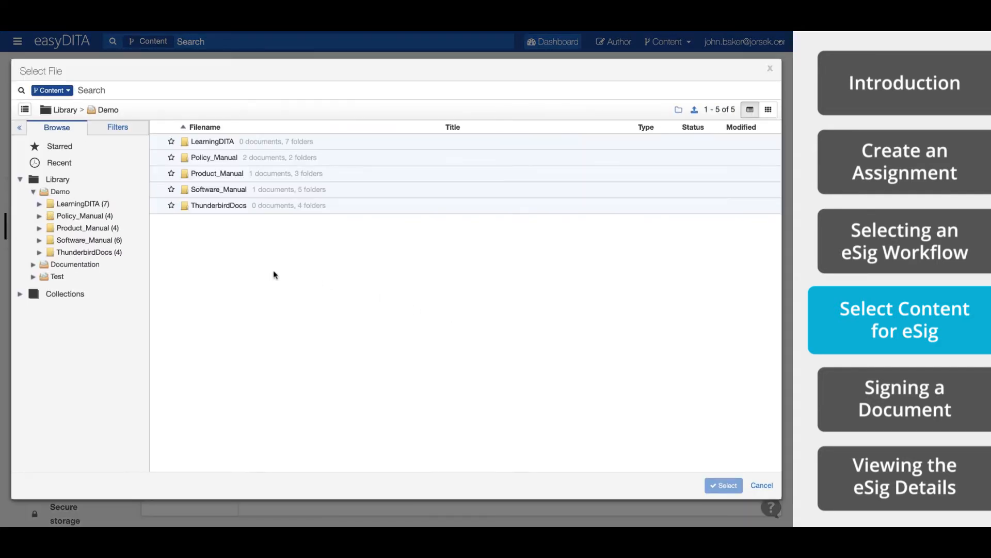
click(56, 277)
click(66, 290)
click(78, 326)
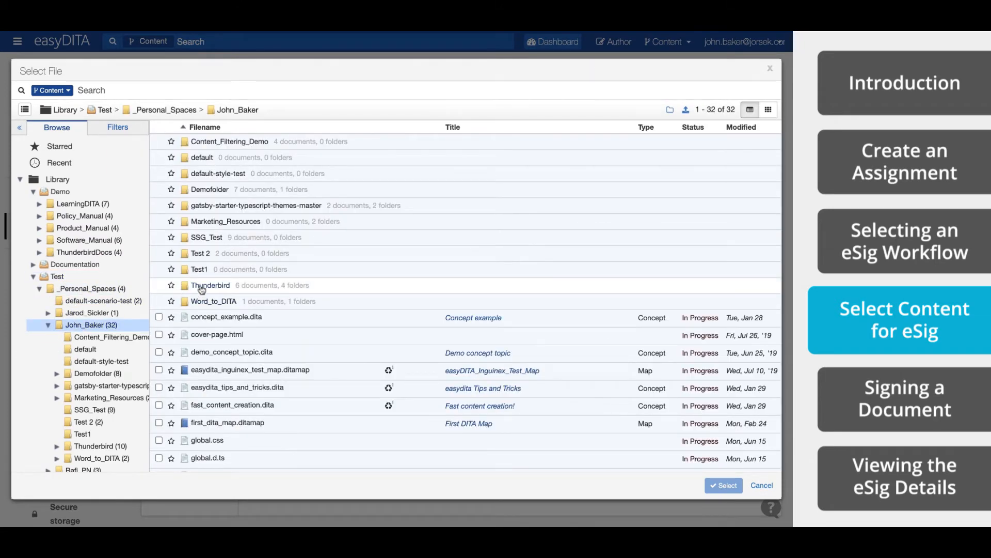
click(201, 288)
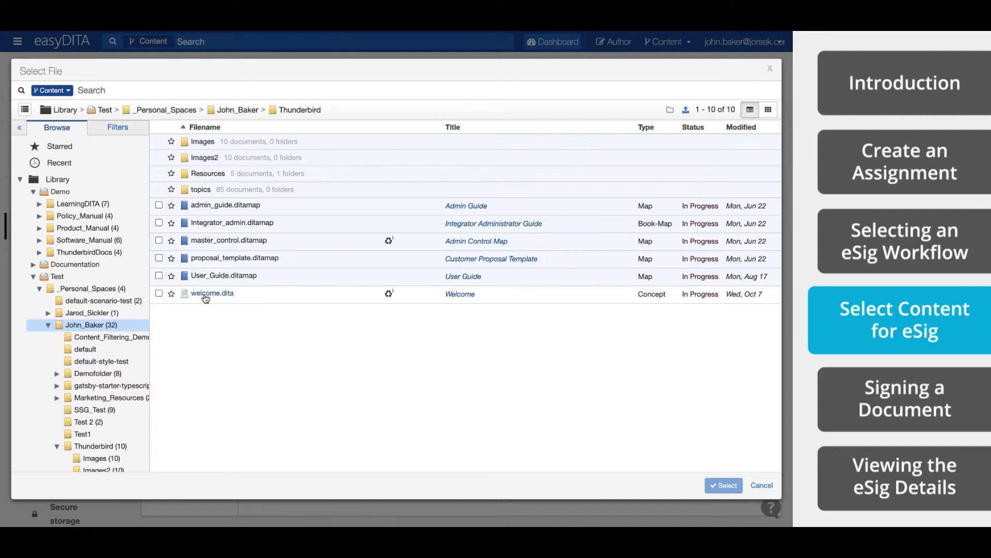
click(204, 293)
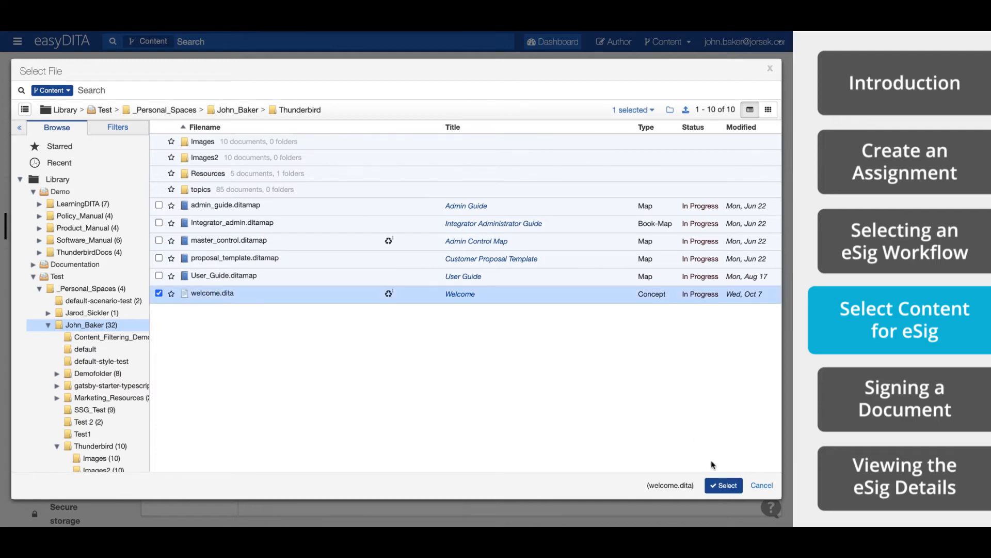
click(723, 486)
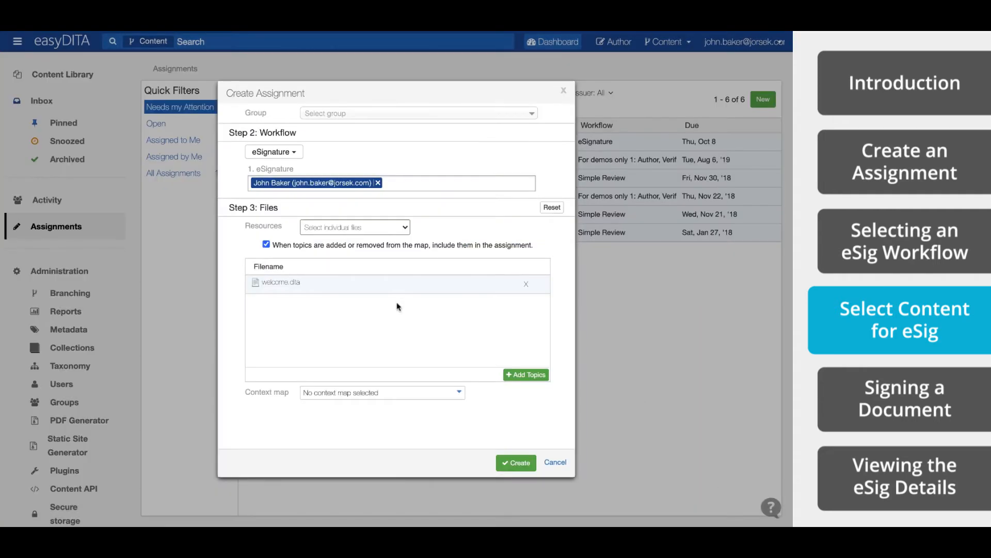
click(453, 394)
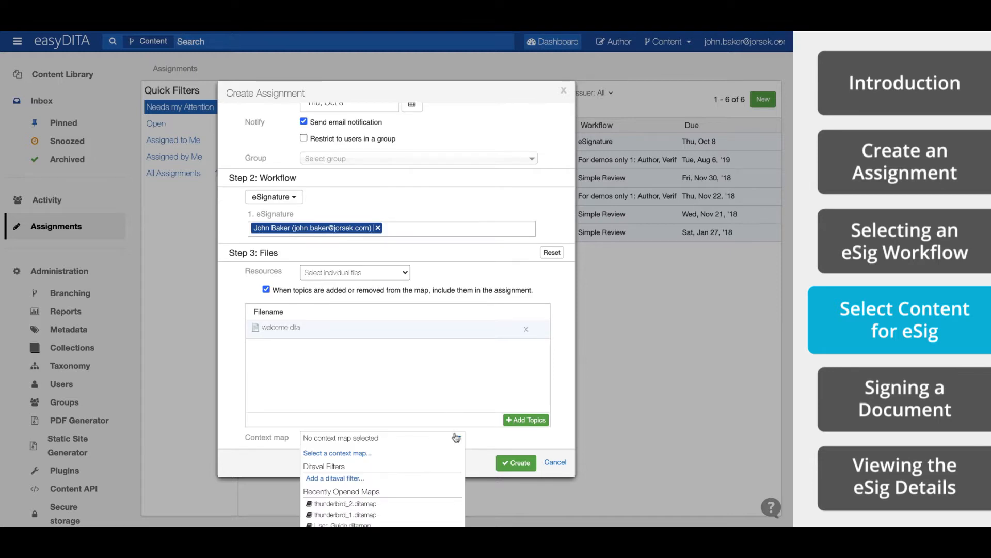
- Create the assignment with no context map, then show the macOS spaces overview
click(472, 438)
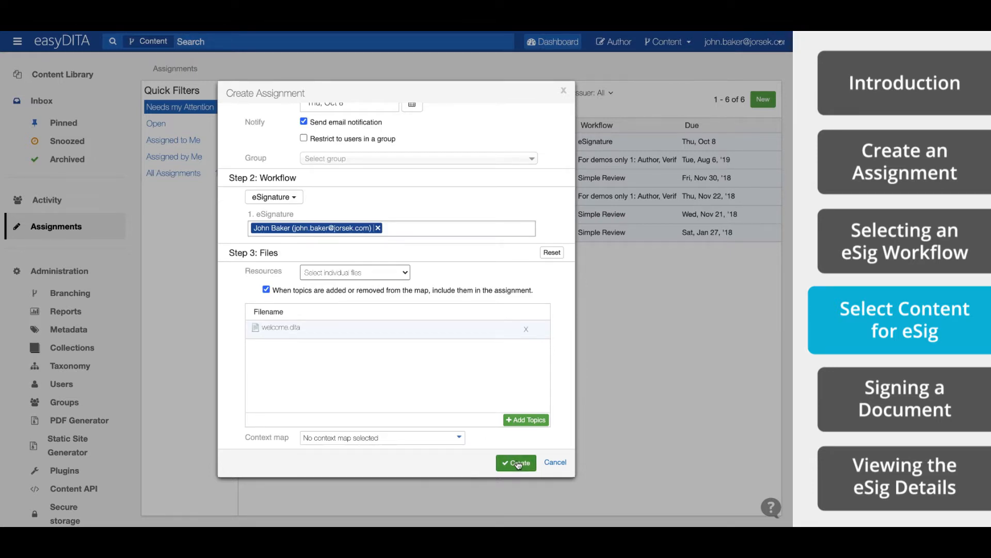
click(517, 463)
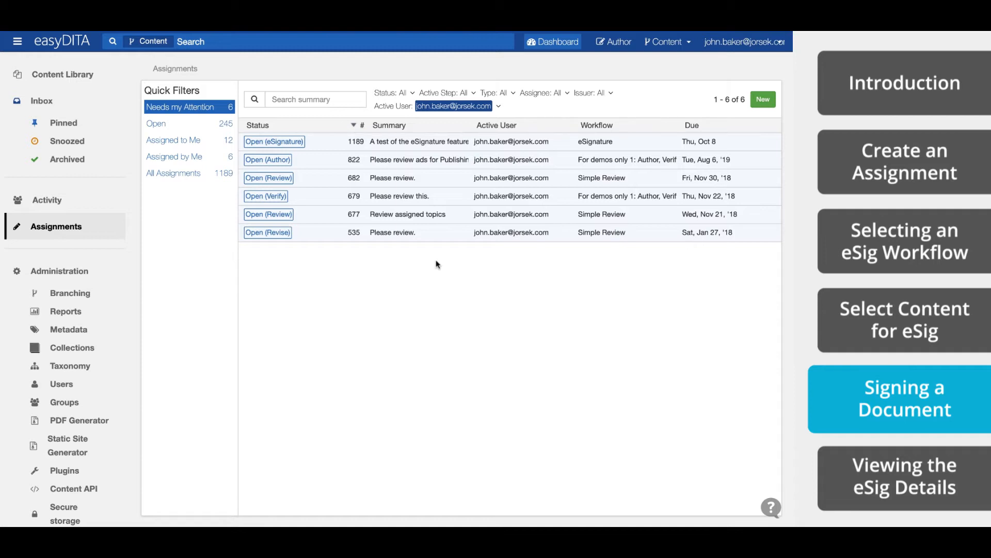
key(ctrl+Up)
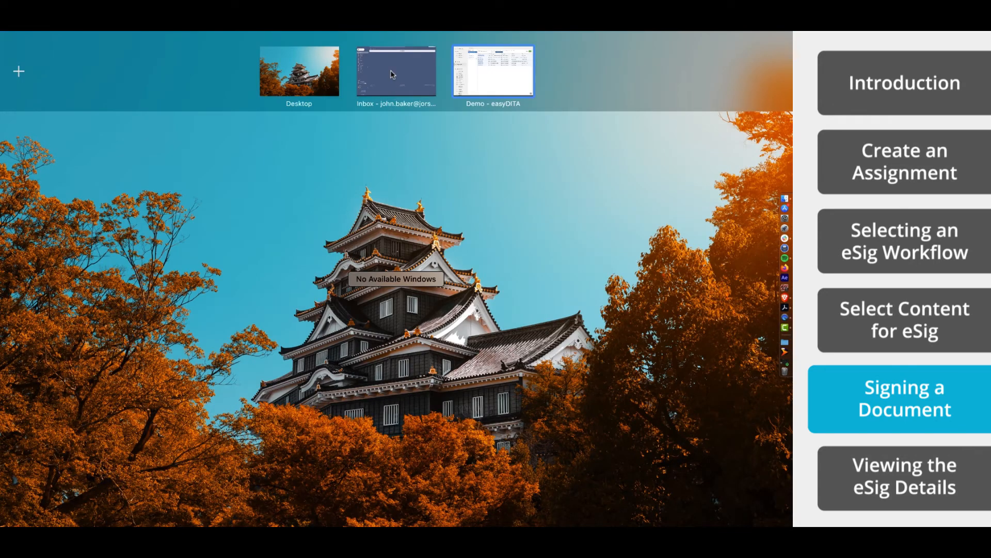
- Open the Assignment #1189 notification email in Gmail and follow its Open Assignment link
click(394, 73)
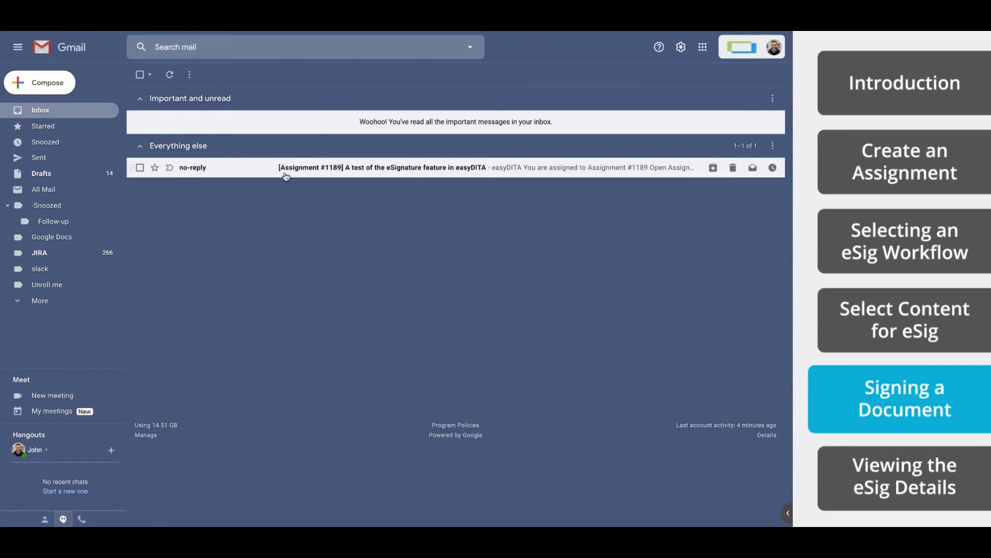
click(359, 171)
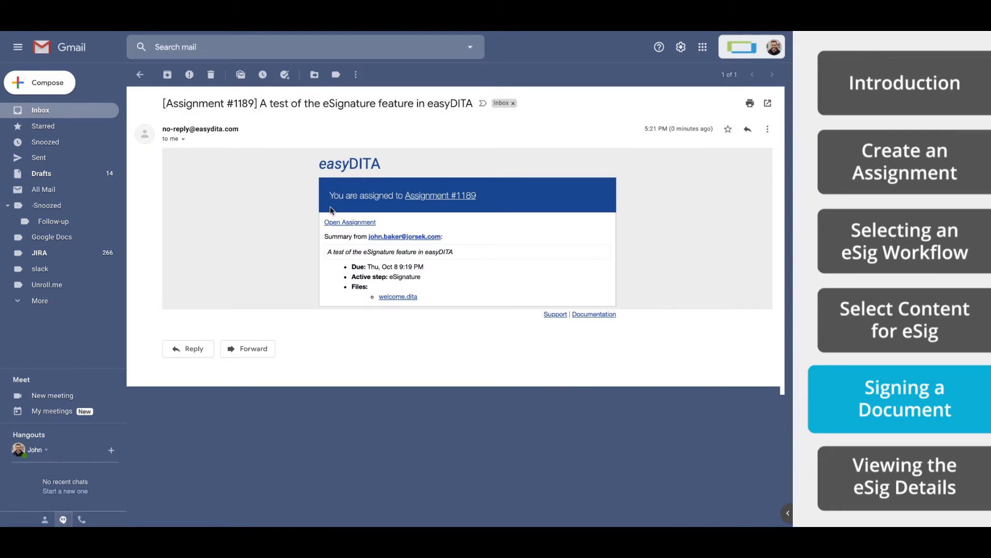
click(368, 226)
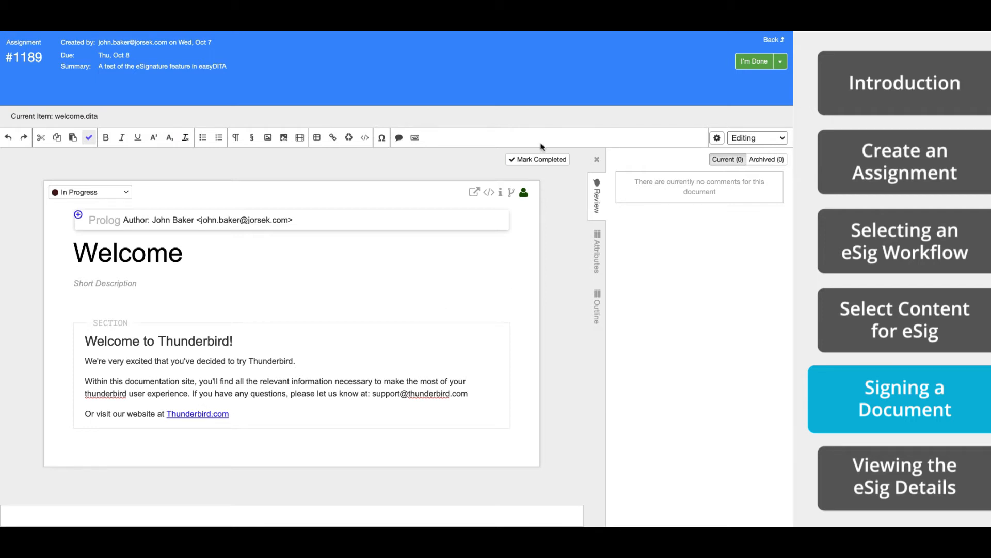
- Mark the eSignature step completed with comment 'This topic looks terrific', then switch to Gmail
click(541, 164)
click(540, 160)
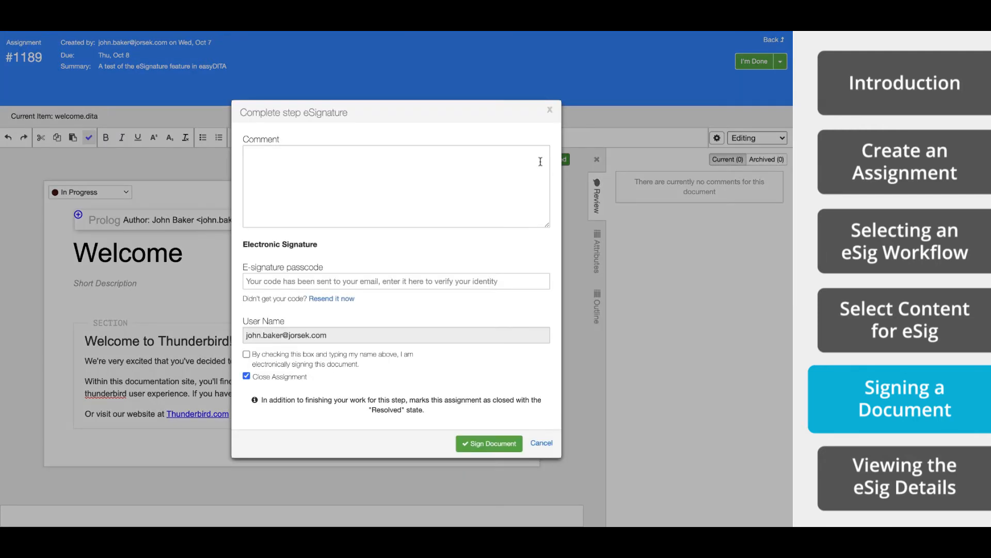
click(397, 166)
text(This topic looks terrific!)
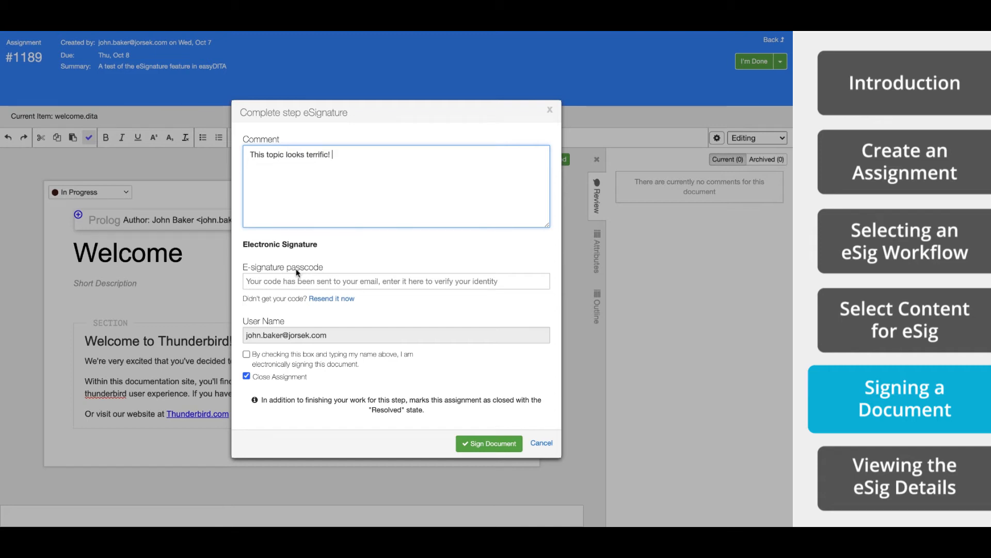
key(ctrl+Up)
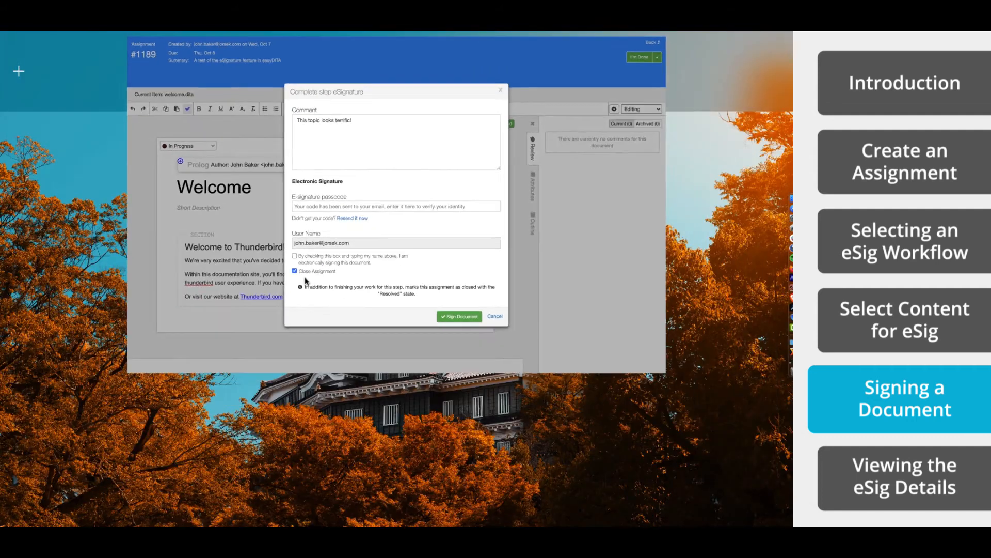
click(456, 76)
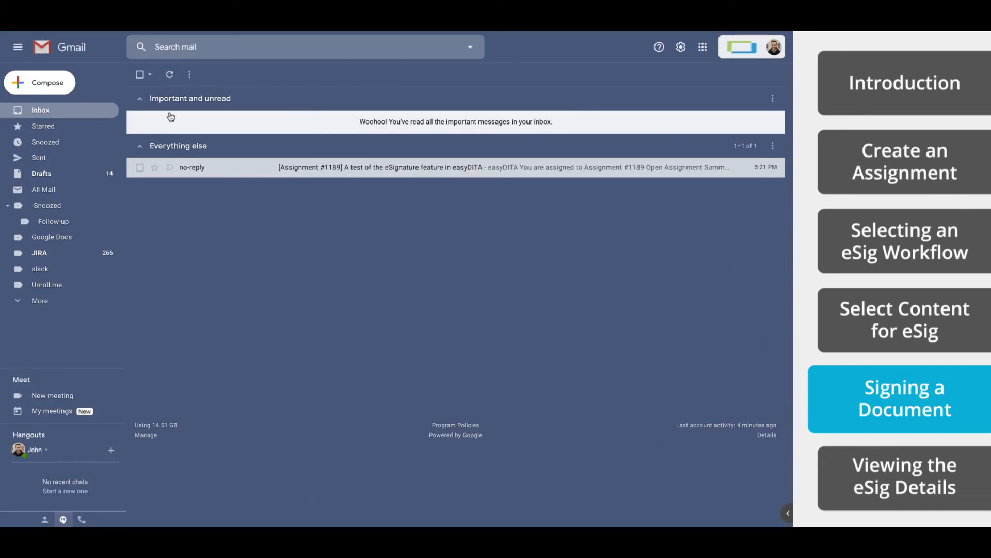
- Refresh Gmail, copy the verification code from the e-signature email, and return to easyDITA
click(170, 74)
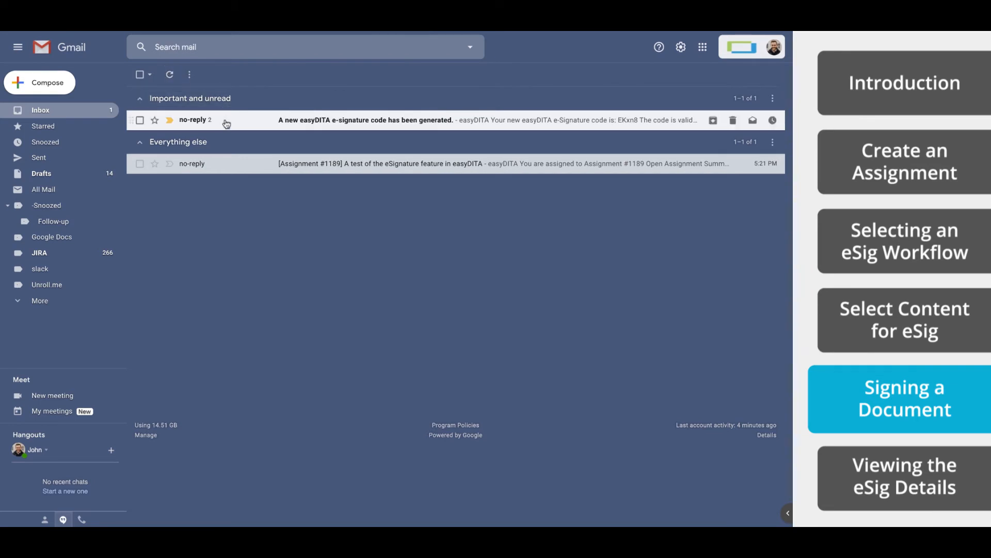
click(225, 121)
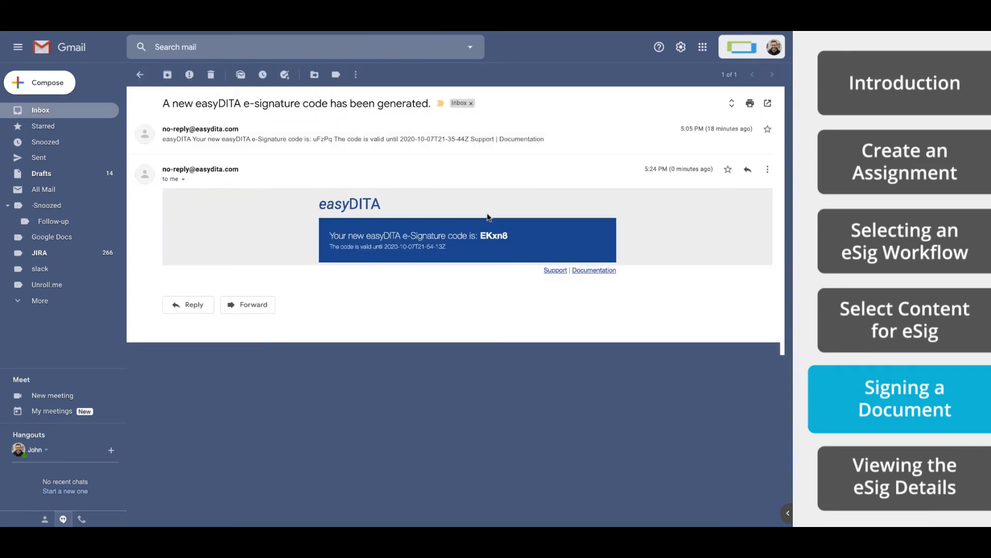
triple_click(482, 235)
double_click(498, 236)
right_click(498, 235)
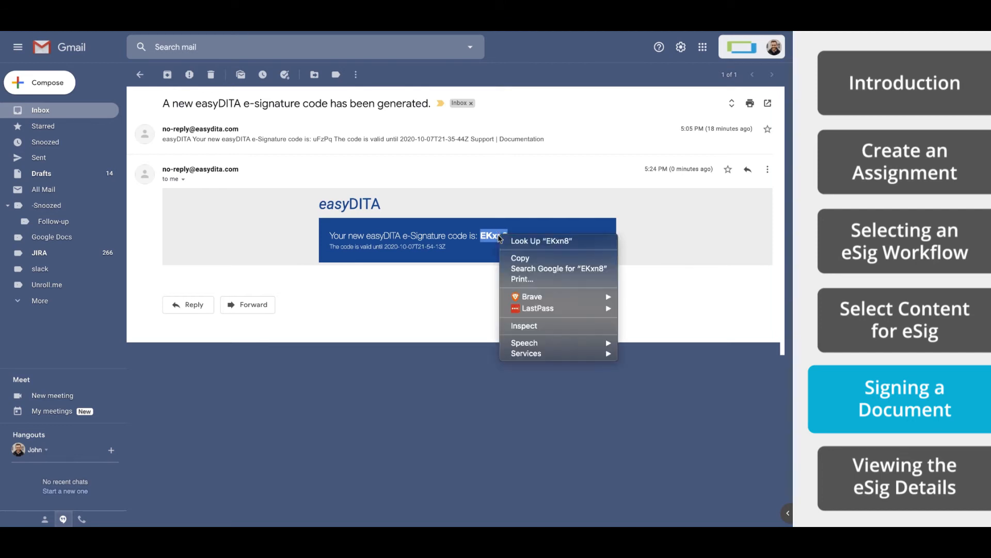
click(516, 260)
key(ctrl+Up)
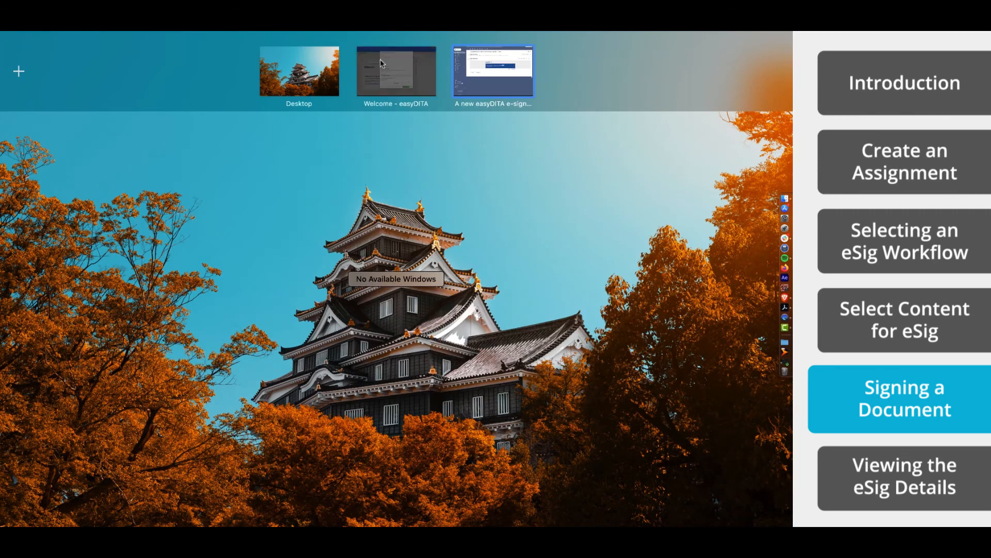
click(380, 58)
- Paste the passcode, consent, sign welcome.dita, and go back to the easyDITA Inbox
click(285, 281)
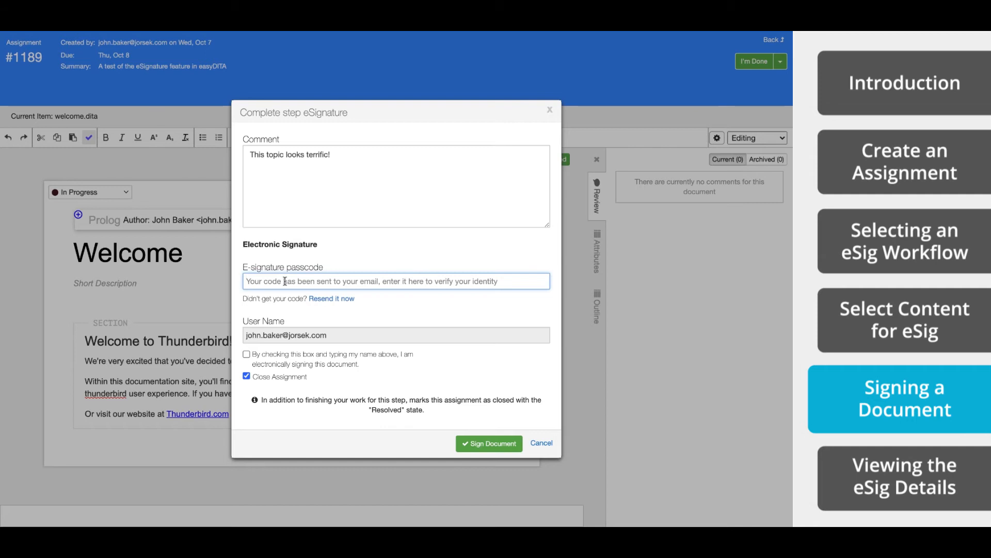
key(super+v)
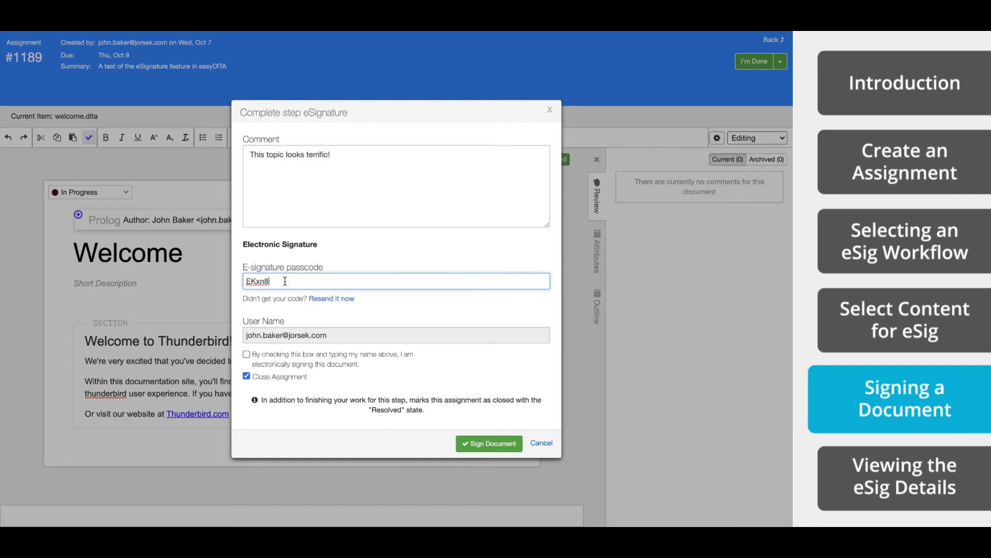
click(246, 355)
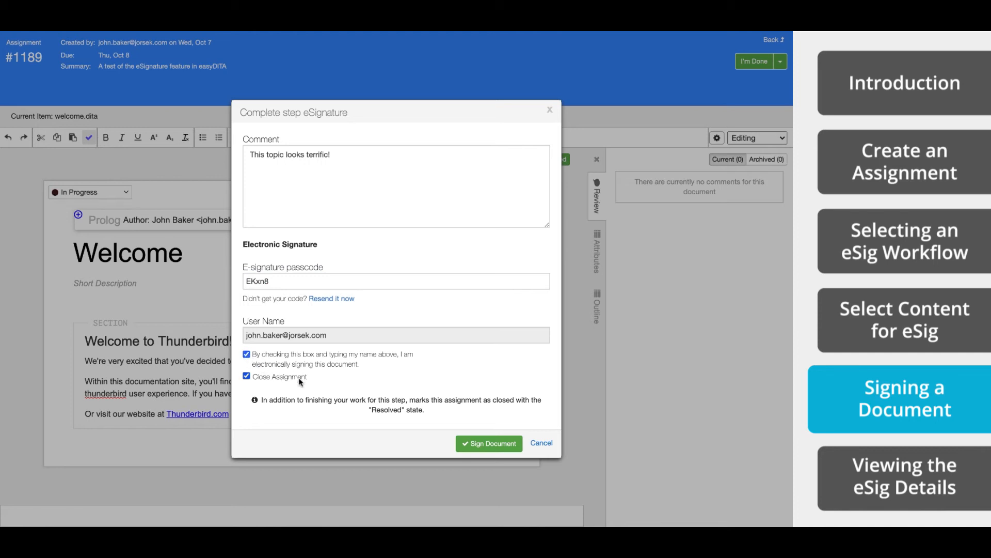
click(490, 444)
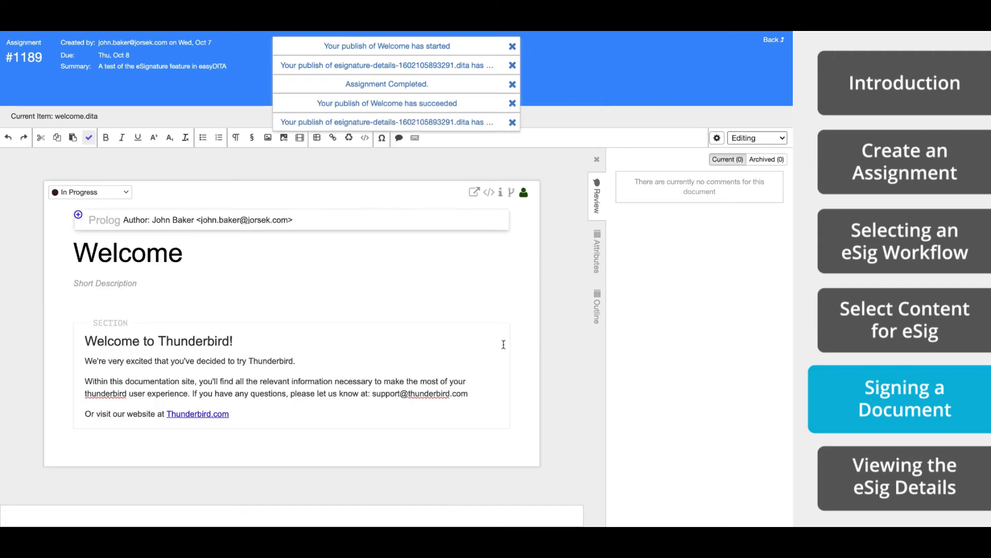
click(770, 43)
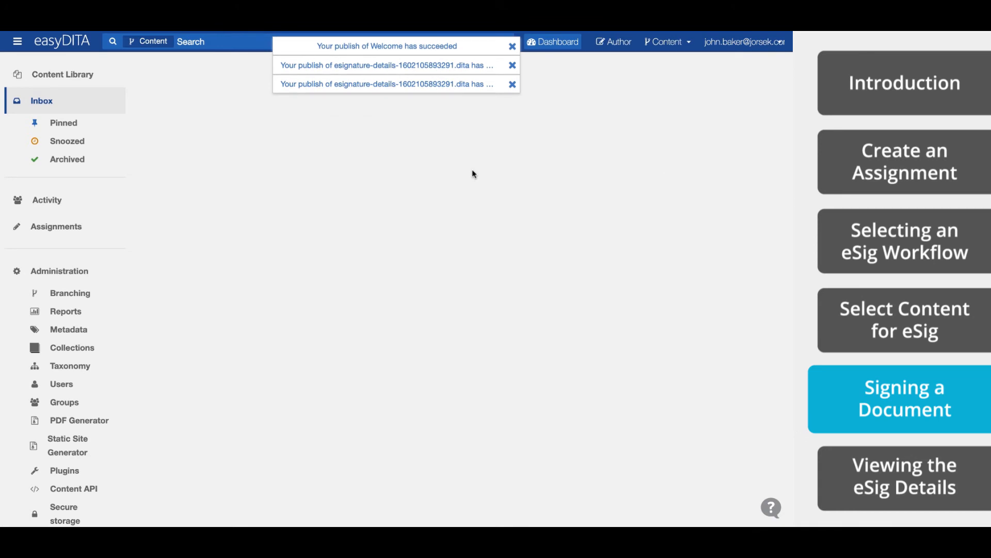
- List All Assignments and open the details of the closed assignment #1189
click(72, 231)
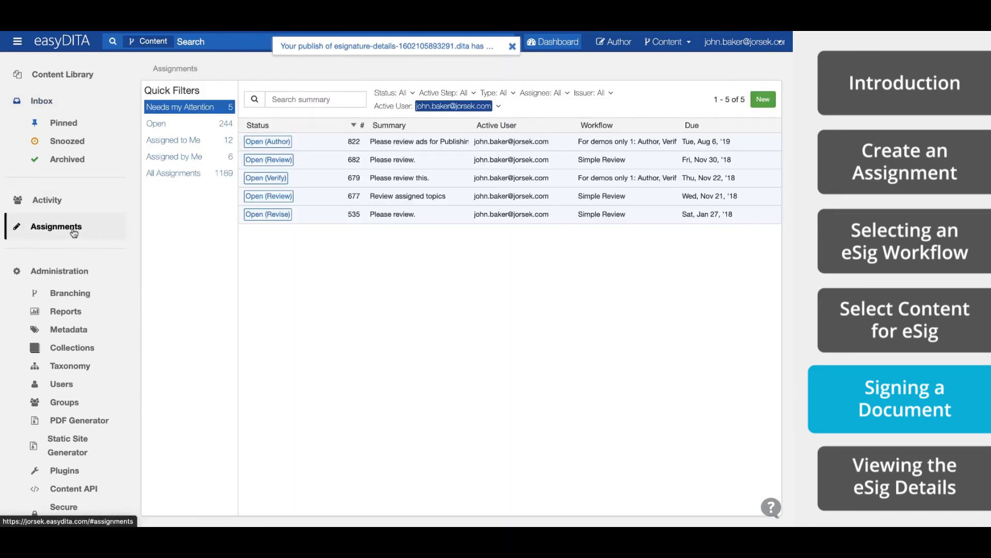
click(185, 175)
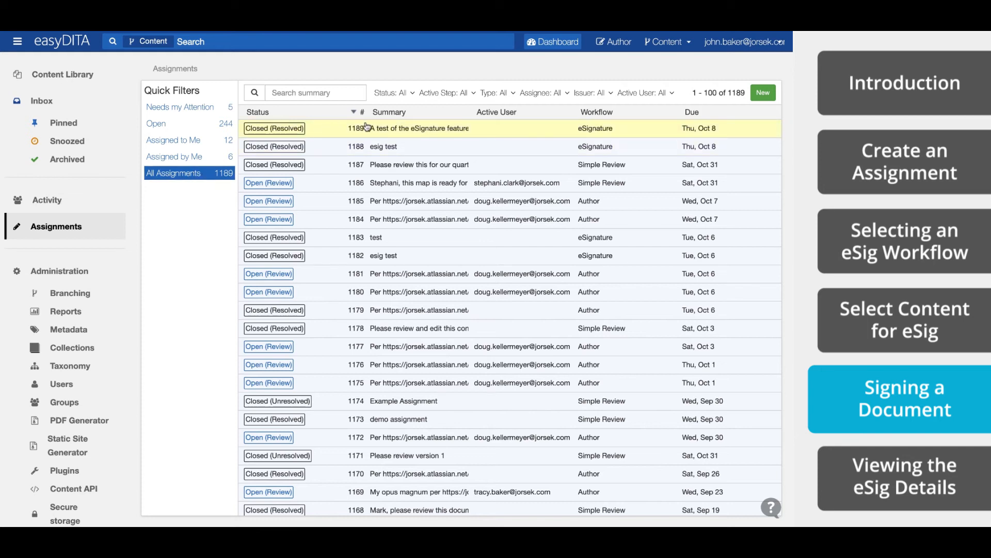
click(422, 133)
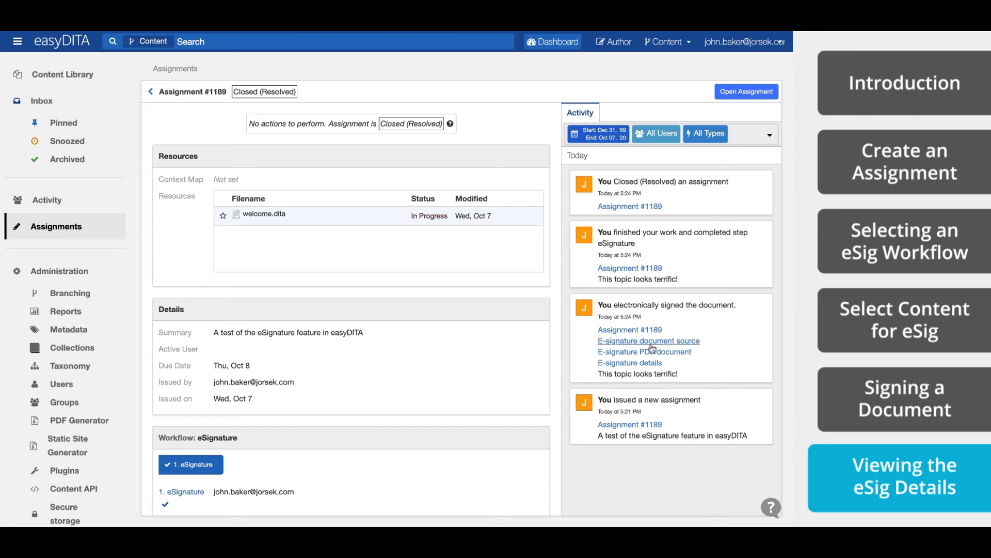
- Save the e-signature details zip for welcome.dita, extract it, and open its signature-details PDF in Acrobat
click(630, 364)
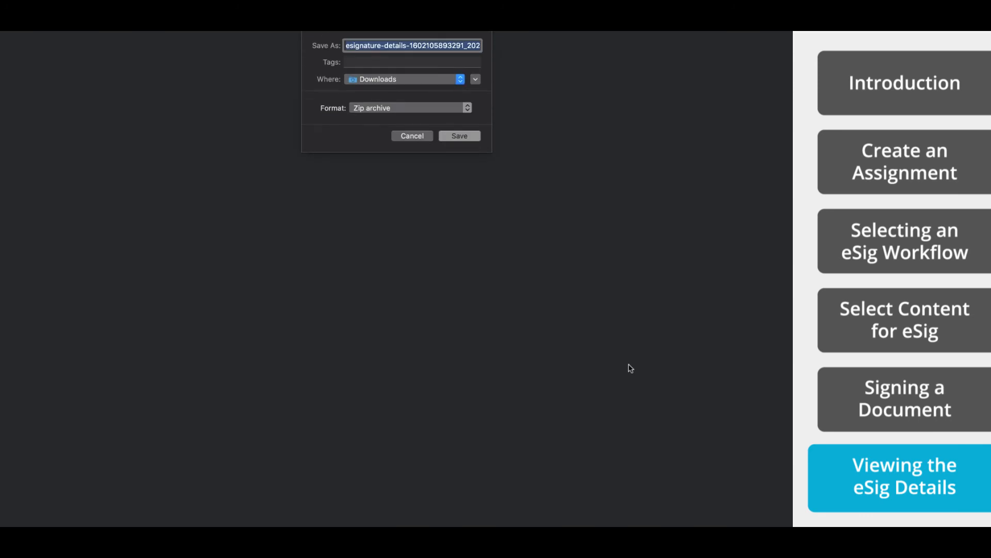
click(456, 137)
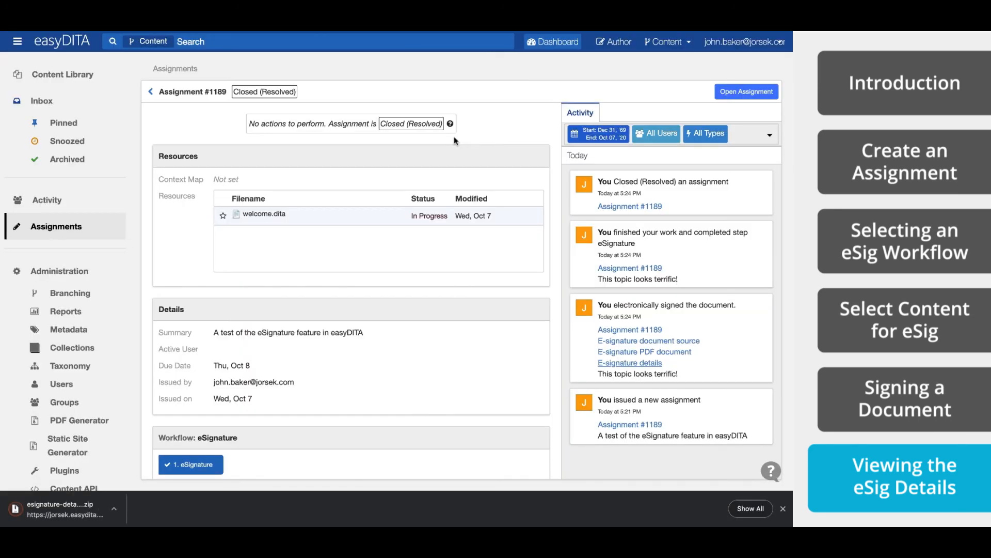
click(80, 504)
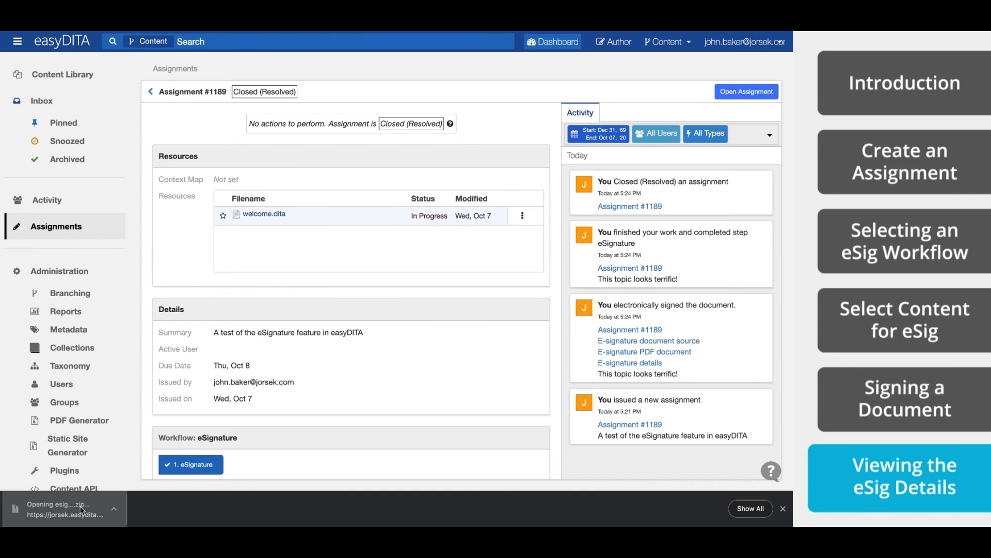
mouse_move(339, 171)
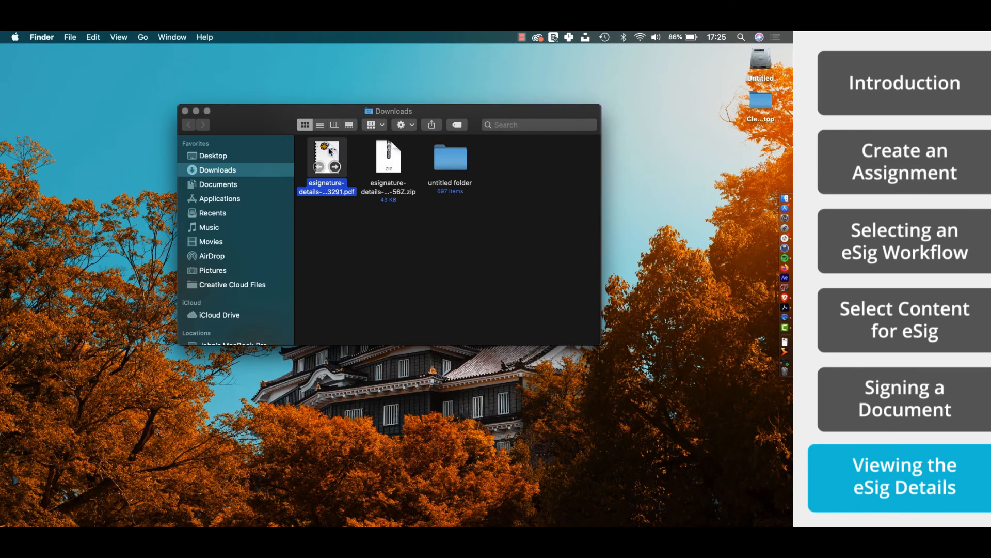
double_click(330, 150)
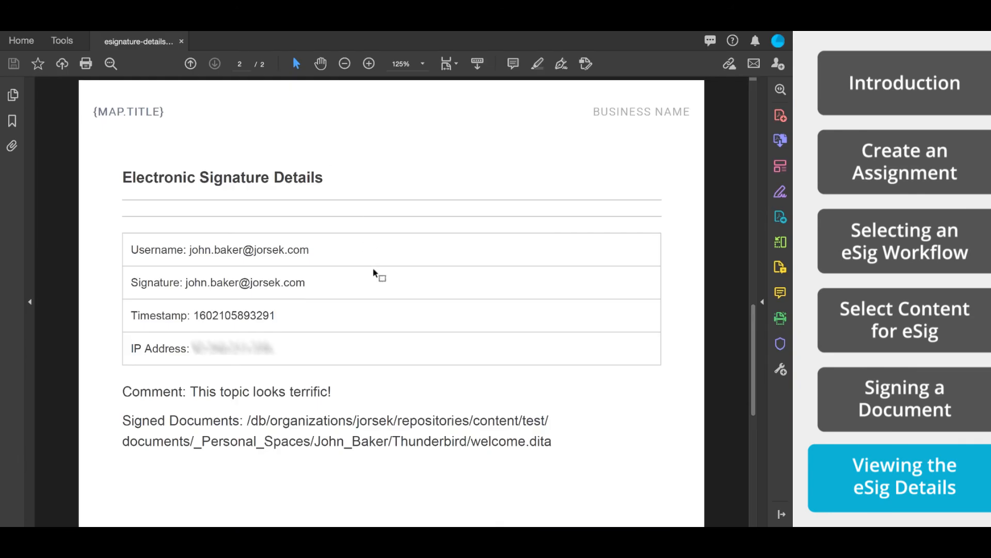
scroll(375, 274, down, 3)
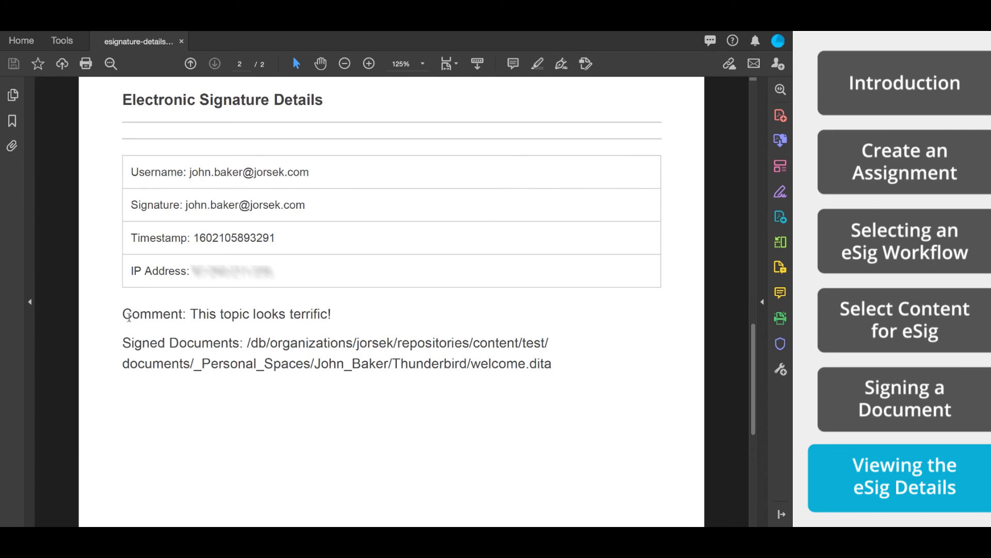
drag(127, 316, 331, 319)
click(218, 343)
drag(247, 342, 453, 404)
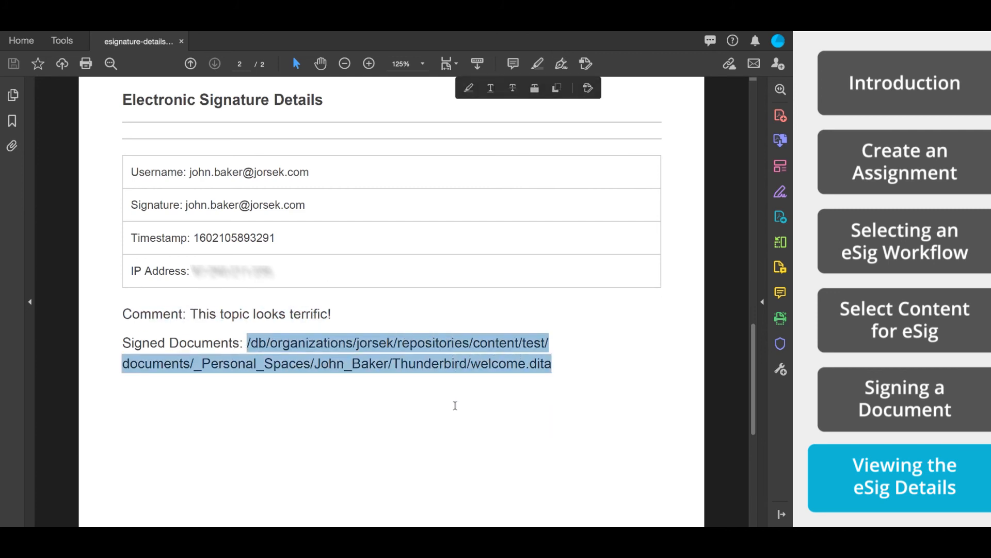
click(331, 345)
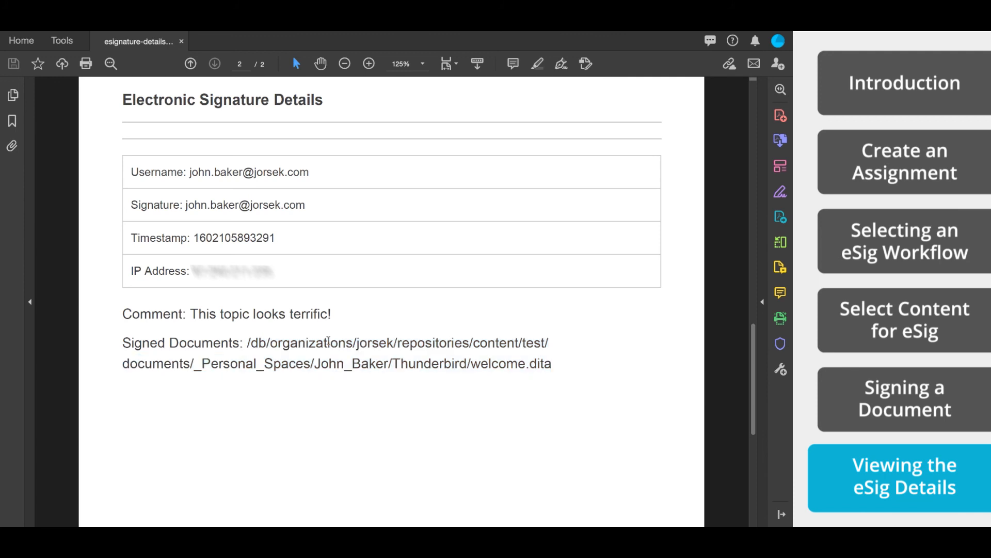
drag(195, 239, 281, 237)
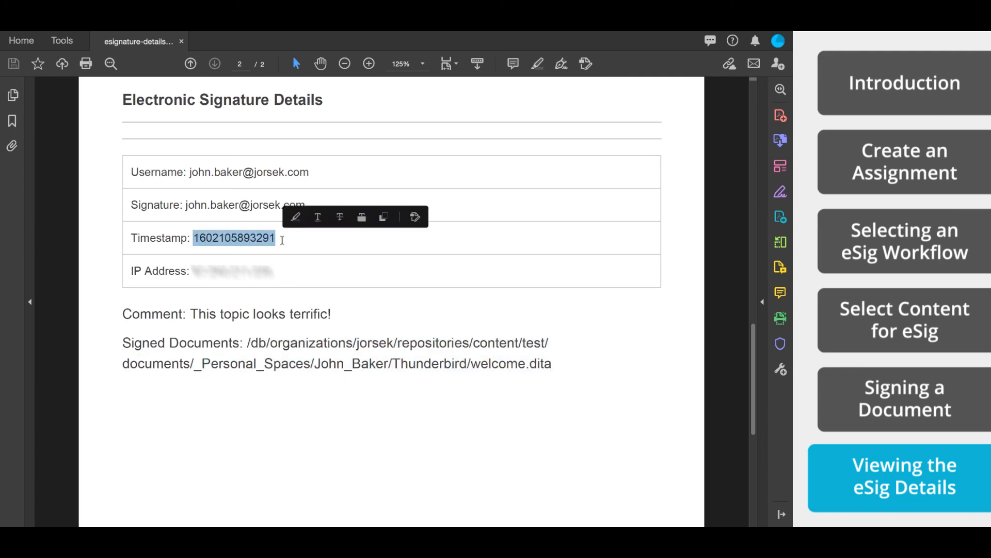
click(279, 238)
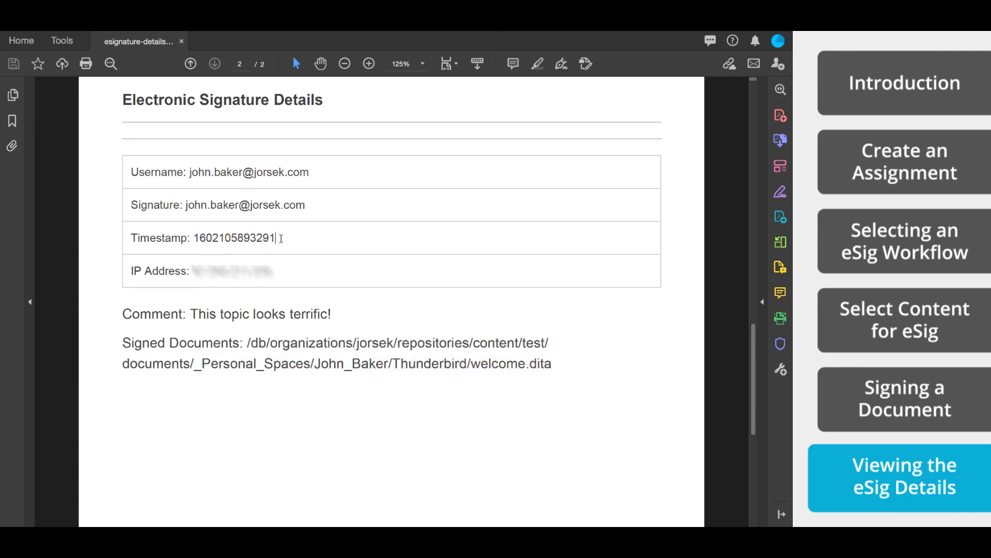